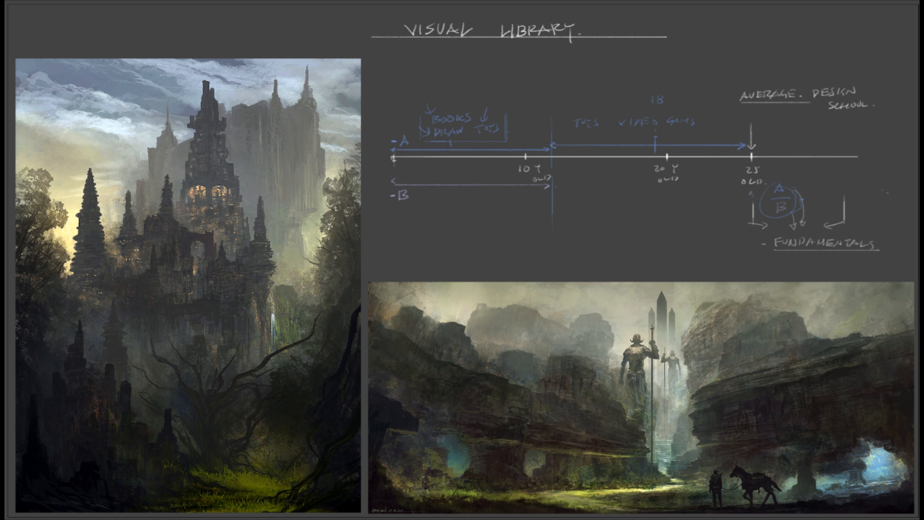
Step: Handwrite "DESIGN" beneath FUNDAMENTALS, put a rectangle around it and add a short vertical mark at the end of FUNDAMENTALS
mouse_move(879, 244)
left_mouse_down()
mouse_move(880, 231)
mouse_move(880, 257)
left_mouse_up()
mouse_move(803, 259)
left_mouse_down()
mouse_move(803, 269)
mouse_move(833, 271)
left_mouse_up()
left_click(828, 263)
mouse_move(838, 267)
left_mouse_down()
mouse_move(852, 274)
mouse_move(851, 251)
mouse_move(798, 252)
mouse_move(799, 273)
mouse_move(818, 250)
mouse_move(876, 251)
left_mouse_up()
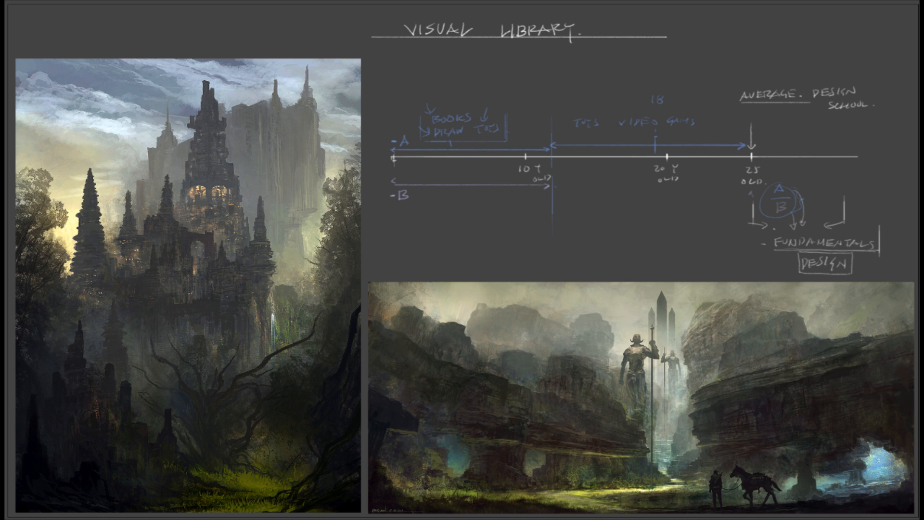
Step: Draw a small arrow pointing at the boxed DESIGN and frame the word FUNDAMENTALS with a red rectangle
left_click_drag(777, 260, 792, 263)
mouse_move(770, 250)
left_mouse_down()
mouse_move(785, 234)
mouse_move(879, 236)
mouse_move(882, 251)
left_mouse_up()
left_click_drag(880, 236, 879, 250)
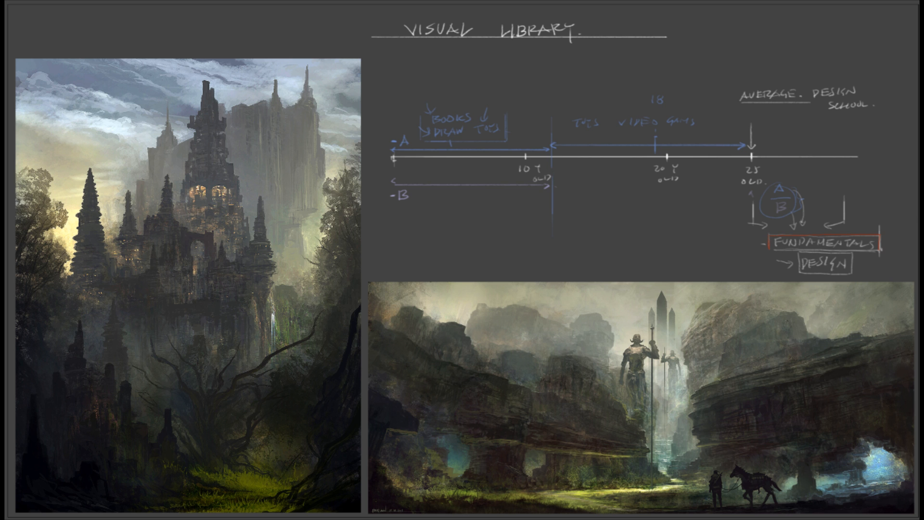
left_click_drag(769, 248, 880, 251)
Step: Ring the VISUAL LIBRARY title with a dashed ellipse and draw a long span line above the timeline with an upward arrow
mouse_move(365, 30)
left_mouse_down()
mouse_move(470, 9)
mouse_move(583, 14)
mouse_move(673, 23)
mouse_move(670, 49)
left_mouse_up()
mouse_move(554, 93)
left_mouse_down()
mouse_move(448, 191)
mouse_move(487, 86)
mouse_move(454, 133)
left_mouse_up()
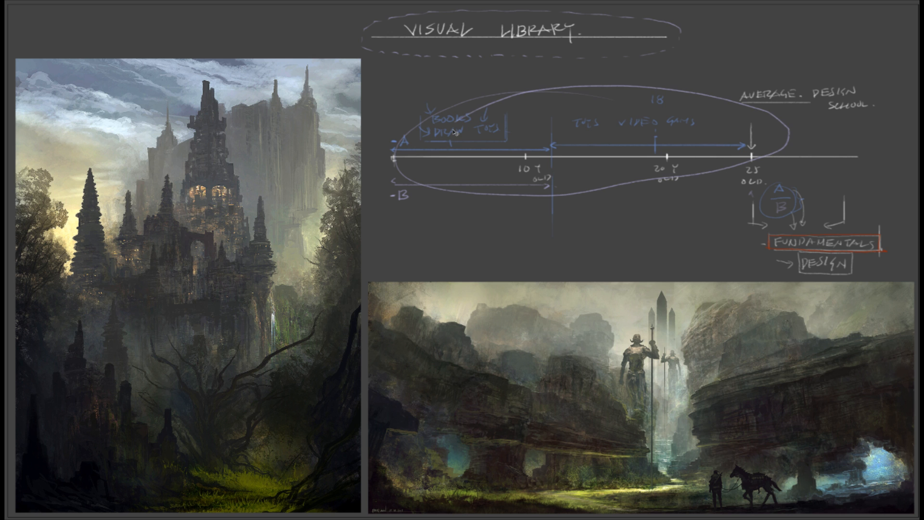
key("ctrl+z")
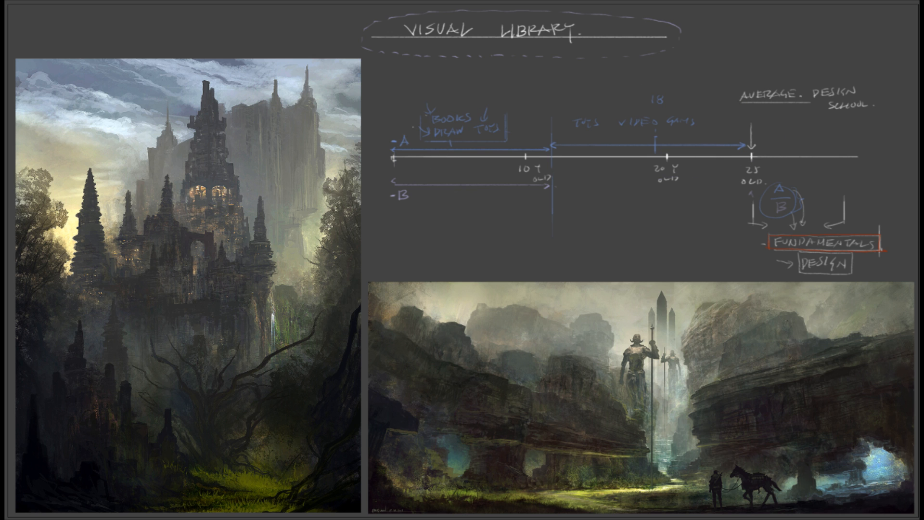
left_click_drag(399, 91, 735, 97)
left_click_drag(600, 83, 598, 95)
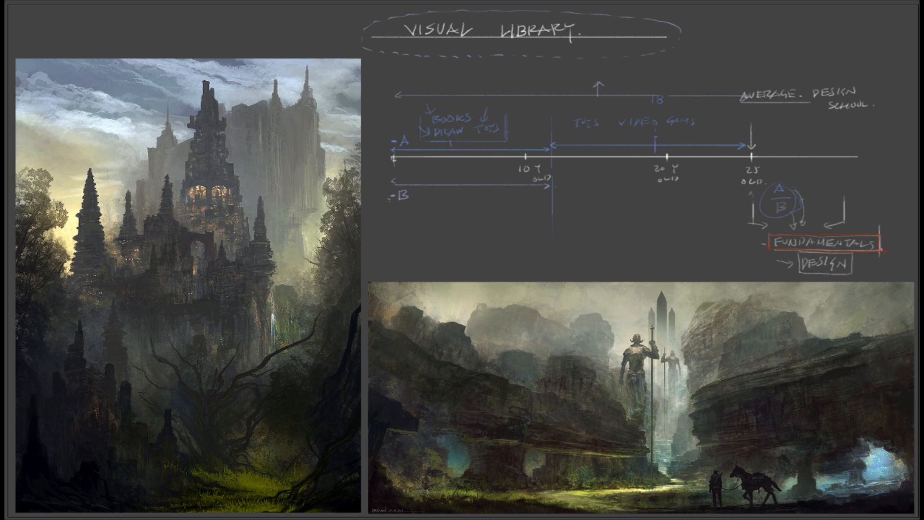
Step: Draw a curly brace with a short note under the B span of the timeline and handwrite "CASTLE" beside it
mouse_move(391, 208)
left_mouse_down()
mouse_move(486, 223)
mouse_move(543, 200)
left_mouse_up()
mouse_move(486, 243)
left_mouse_down()
mouse_move(470, 245)
mouse_move(514, 248)
left_mouse_up()
left_click_drag(615, 219, 667, 221)
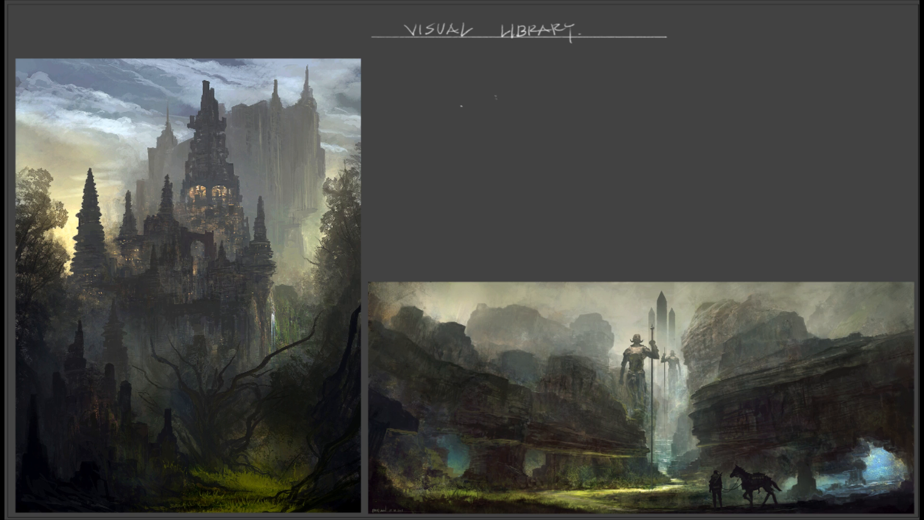
Step: On the cleared space below the title, sketch two round castle towers with flared tops and a sloping roof line in blue
left_click_drag(450, 90, 476, 121)
mouse_move(482, 75)
left_mouse_down()
mouse_move(495, 75)
mouse_move(494, 125)
left_mouse_up()
left_click_drag(505, 108, 523, 110)
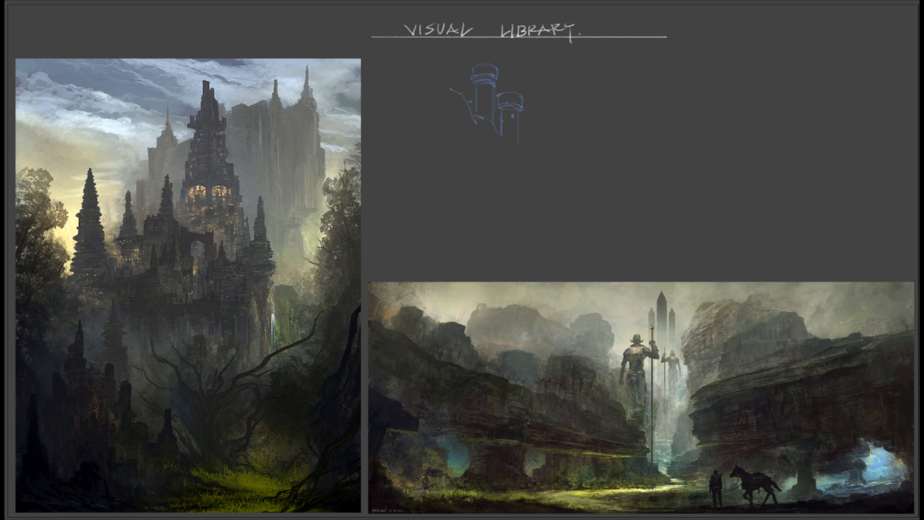
Step: Extend the blue castle sketch with an arched gatehouse, a tall tower on the right and a smaller tower on the left
left_click_drag(524, 138, 524, 168)
mouse_move(450, 89)
left_mouse_down()
mouse_move(466, 93)
mouse_move(475, 121)
left_mouse_up()
left_click_drag(533, 151, 534, 172)
left_click_drag(545, 82, 569, 93)
mouse_move(449, 108)
left_mouse_down()
mouse_move(453, 144)
mouse_move(444, 149)
left_mouse_up()
left_click_drag(439, 128, 451, 166)
left_click_drag(447, 107, 433, 148)
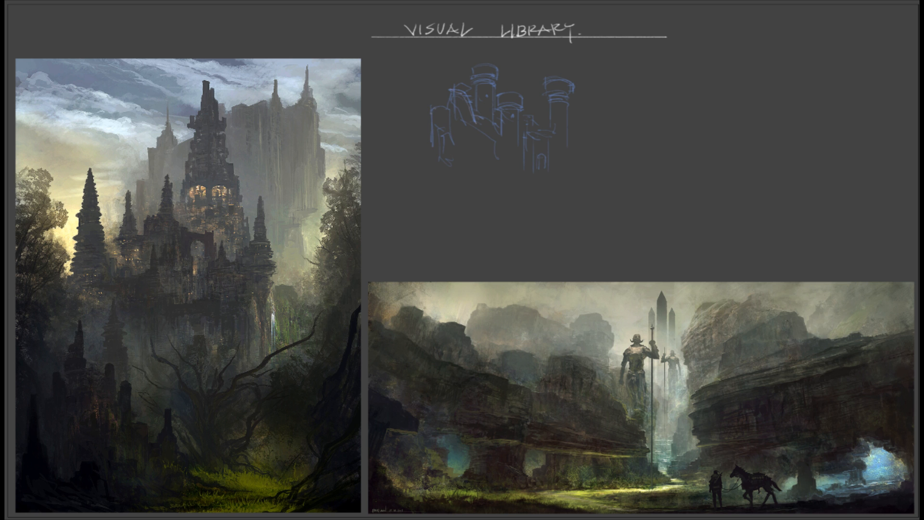
Step: Label the blue castle with a circled A and sketch its lower walls, rocky base and bridge deck
left_click_drag(422, 71, 437, 58)
mouse_move(487, 154)
left_mouse_down()
mouse_move(515, 150)
mouse_move(519, 176)
left_mouse_up()
left_click_drag(569, 157, 568, 179)
left_click_drag(462, 175, 492, 201)
left_click_drag(562, 180, 601, 176)
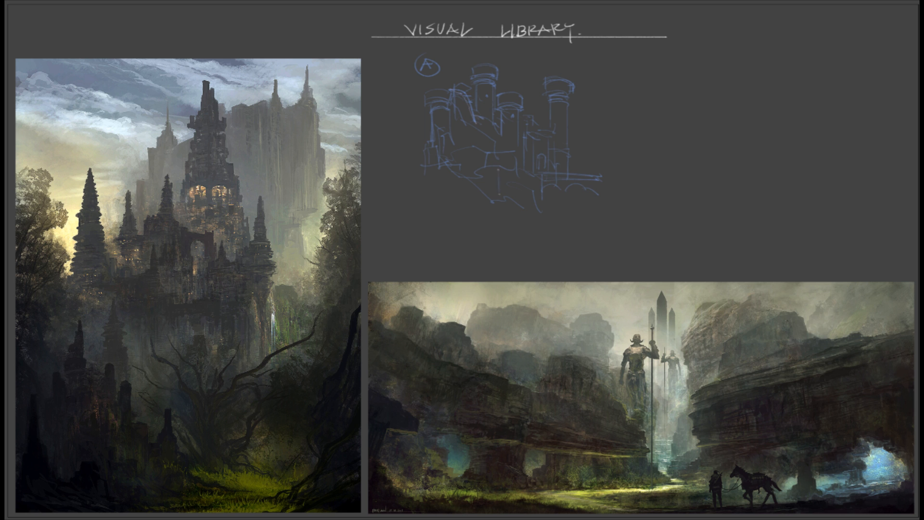
Step: Add a tall front tower, outer buildings on the left and cliff edges to castle A
left_click_drag(420, 158, 418, 177)
left_click_drag(513, 188, 526, 216)
key("e")
mouse_move(477, 129)
left_mouse_down()
mouse_move(475, 164)
mouse_move(475, 122)
left_mouse_up()
mouse_move(470, 201)
left_mouse_down()
mouse_move(470, 127)
mouse_move(488, 175)
left_mouse_up()
mouse_move(425, 129)
left_mouse_down()
mouse_move(421, 142)
mouse_move(428, 124)
left_mouse_up()
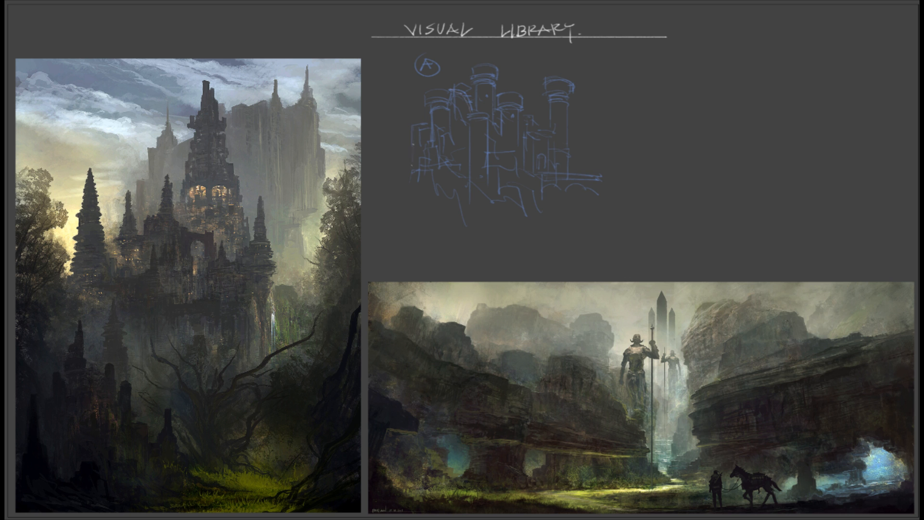
Step: Sketch the arches and end pier of castle A's bridge, and the cliff face down to the ground line
left_click_drag(422, 182, 429, 198)
mouse_move(560, 188)
left_mouse_down()
mouse_move(561, 218)
mouse_move(582, 218)
left_mouse_up()
mouse_move(583, 195)
left_mouse_down()
mouse_move(595, 218)
mouse_move(605, 217)
left_mouse_up()
left_click_drag(639, 172, 620, 221)
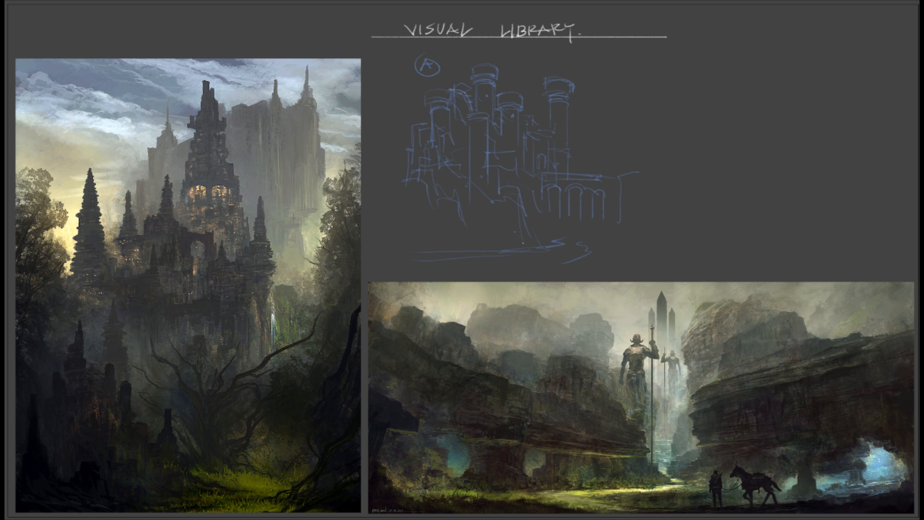
left_click_drag(547, 197, 556, 234)
left_click_drag(489, 201, 494, 224)
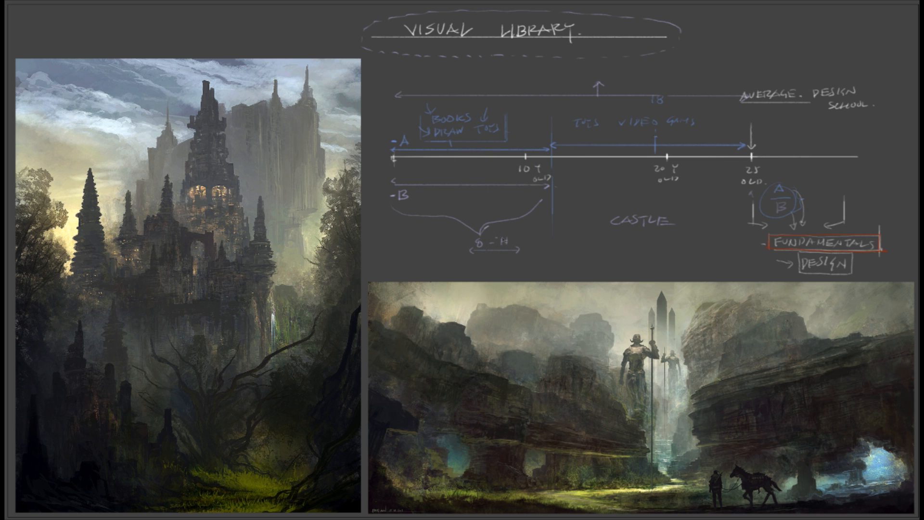
Step: Write a circled B to the right of castle A as the label for a second sketch
left_click_drag(498, 230, 480, 230)
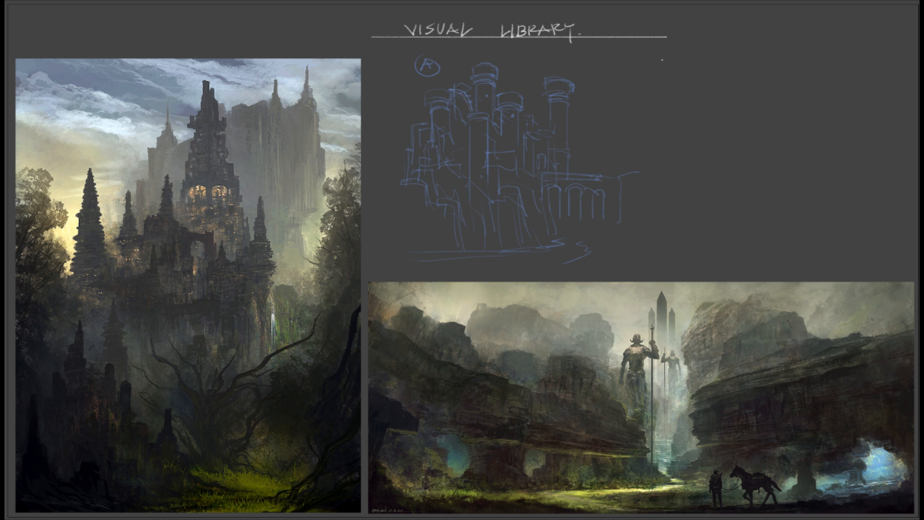
left_click_drag(663, 59, 670, 69)
mouse_move(669, 55)
left_mouse_down()
mouse_move(655, 71)
mouse_move(674, 57)
left_mouse_up()
left_click_drag(725, 92, 727, 149)
left_click_drag(743, 93, 743, 150)
key("ctrl+z")
key("ctrl+z")
key("ctrl+z")
Step: Sketch a simple castle beneath label B with two walls meeting at a central tower, side towers, cone roofs and an arched gate
mouse_move(750, 97)
left_mouse_down()
mouse_move(749, 165)
mouse_move(780, 105)
mouse_move(780, 163)
left_mouse_up()
mouse_move(776, 103)
left_mouse_down()
mouse_move(813, 117)
mouse_move(811, 159)
left_mouse_up()
mouse_move(804, 115)
left_mouse_down()
mouse_move(825, 120)
mouse_move(824, 172)
left_mouse_up()
left_click_drag(766, 57, 745, 94)
left_click_drag(766, 58, 779, 88)
mouse_move(746, 91)
left_mouse_down()
mouse_move(778, 90)
mouse_move(824, 111)
left_mouse_up()
mouse_move(788, 162)
left_mouse_down()
mouse_move(789, 137)
mouse_move(810, 162)
left_mouse_up()
mouse_move(750, 105)
left_mouse_down()
mouse_move(700, 116)
mouse_move(708, 169)
mouse_move(756, 156)
mouse_move(831, 172)
left_mouse_up()
mouse_move(694, 107)
left_mouse_down()
mouse_move(713, 106)
mouse_move(694, 166)
mouse_move(713, 101)
mouse_move(699, 77)
mouse_move(714, 99)
left_mouse_up()
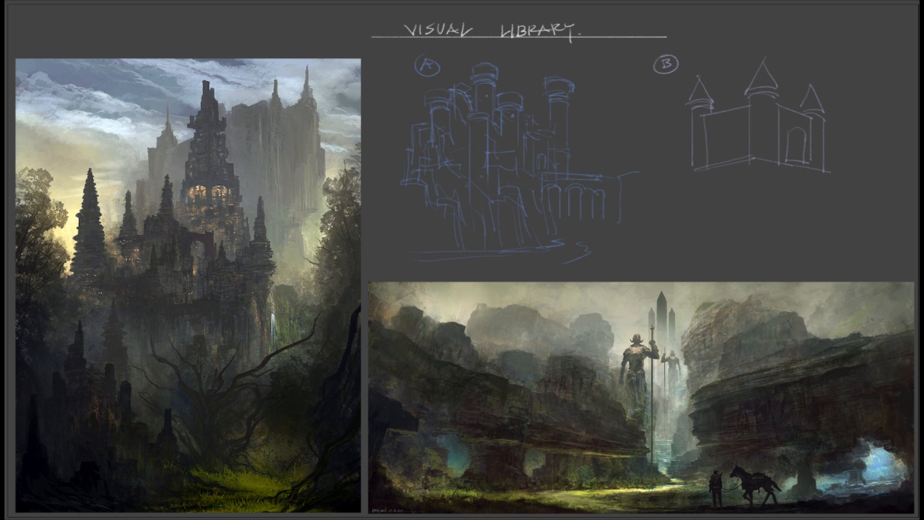
Step: Add flags to castle B's towers, a small flagged tower behind the wall and a ground line along the base
left_click_drag(699, 60, 700, 64)
left_click_drag(762, 61, 768, 50)
mouse_move(813, 88)
left_mouse_down()
mouse_move(814, 68)
mouse_move(822, 73)
left_mouse_up()
mouse_move(734, 104)
left_mouse_down()
mouse_move(741, 75)
mouse_move(748, 79)
left_mouse_up()
left_click_drag(706, 150, 707, 168)
mouse_move(686, 174)
left_mouse_down()
mouse_move(746, 161)
mouse_move(842, 177)
left_mouse_up()
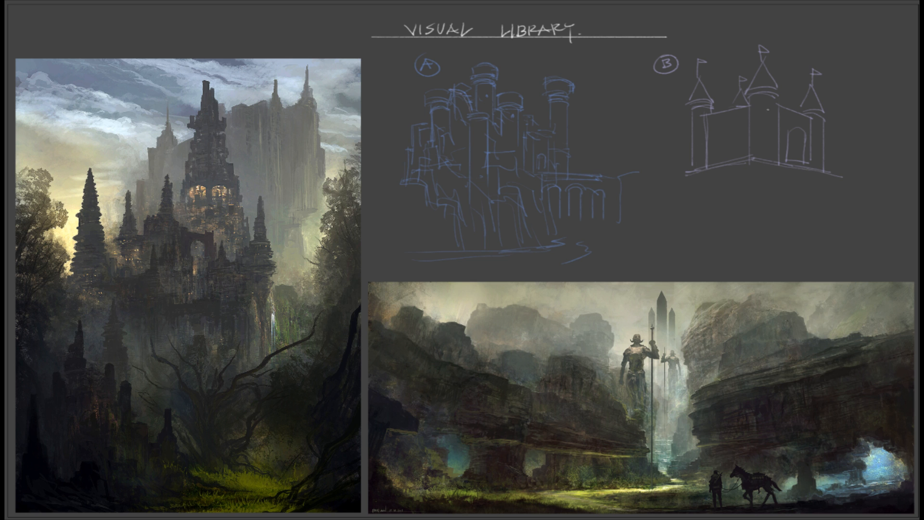
Step: Add small tower windows and a stepped base to castle B, and draw a circled X below it
left_click_drag(695, 127, 699, 126)
mouse_move(680, 172)
left_mouse_down()
mouse_move(680, 200)
mouse_move(708, 179)
mouse_move(842, 201)
mouse_move(674, 195)
mouse_move(666, 218)
left_mouse_up()
left_click_drag(762, 195, 773, 202)
mouse_move(772, 191)
left_mouse_down()
mouse_move(764, 205)
mouse_move(766, 182)
left_mouse_up()
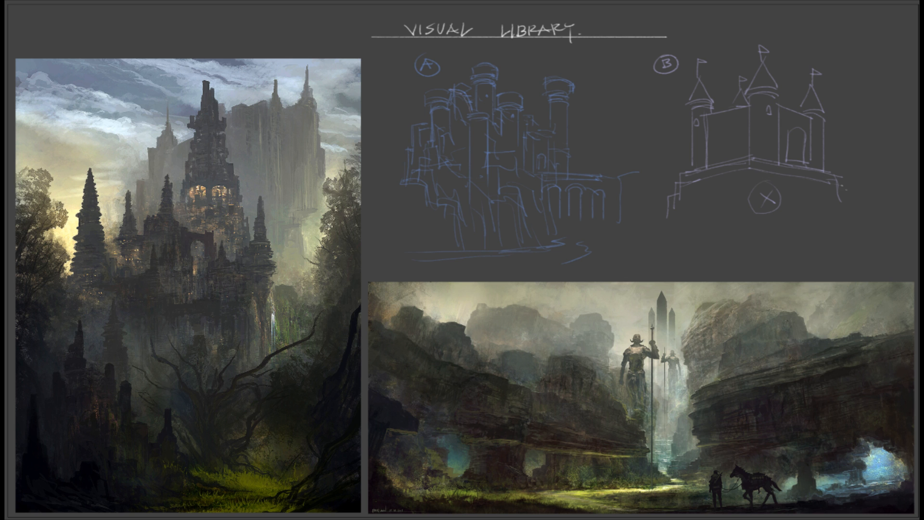
left_click_drag(843, 190, 850, 208)
Step: Draw an X over castle A's bridge and another beneath castle B, plus a downward arrow under label B
left_click_drag(565, 215, 588, 218)
left_click_drag(587, 205, 560, 228)
left_click_drag(716, 195, 738, 207)
left_click_drag(735, 194, 704, 225)
left_click_drag(668, 79, 671, 99)
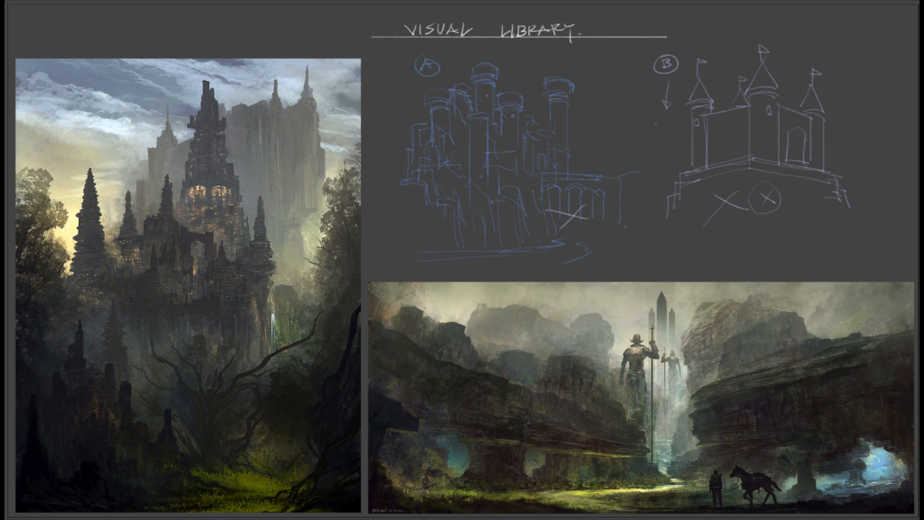
Step: Handwrite "COOL !!" beneath castle B and draw a box around it
left_click_drag(716, 242, 715, 249)
left_click_drag(731, 239, 802, 248)
left_click(794, 250)
left_click(802, 251)
left_click_drag(694, 255, 818, 261)
mouse_move(692, 233)
left_mouse_down()
mouse_move(799, 232)
mouse_move(812, 260)
left_mouse_up()
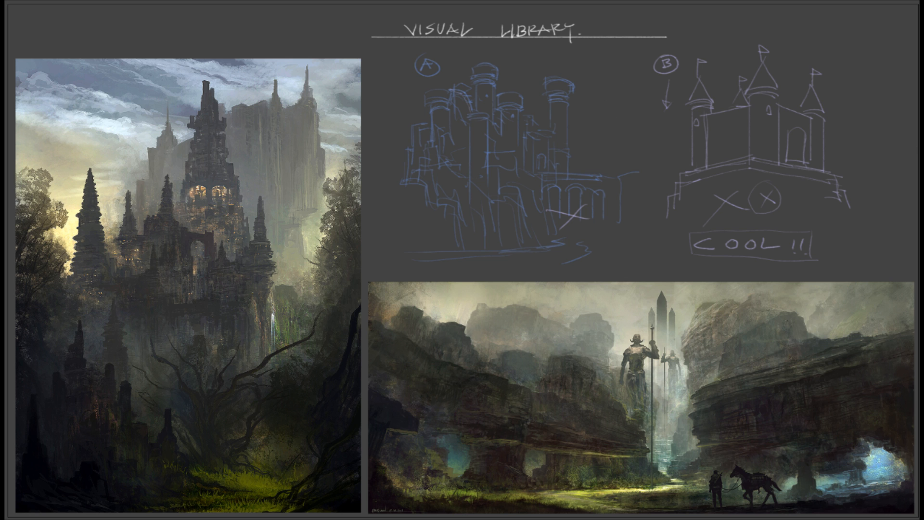
Step: Clear the castle sketches, handwrite "UNDERSTANDING" as the first dash-marked point and begin a second point with a dash
key("Delete")
key("ctrl+z")
mouse_move(469, 79)
left_mouse_down()
mouse_move(472, 90)
mouse_move(476, 78)
left_mouse_up()
left_click_drag(480, 89, 489, 79)
left_click_drag(492, 78, 492, 88)
left_click_drag(492, 78, 500, 88)
mouse_move(501, 80)
left_mouse_down()
mouse_move(529, 88)
mouse_move(576, 81)
mouse_move(597, 97)
left_mouse_up()
left_click_drag(449, 116, 460, 116)
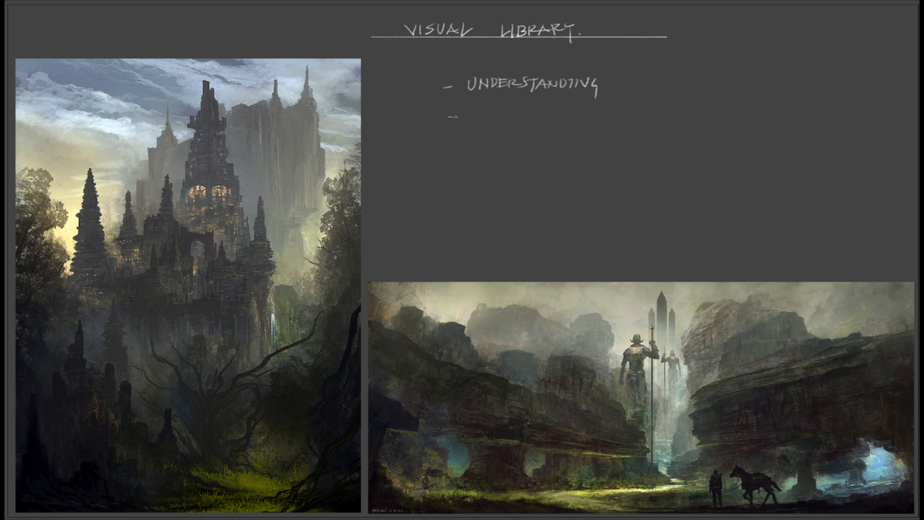